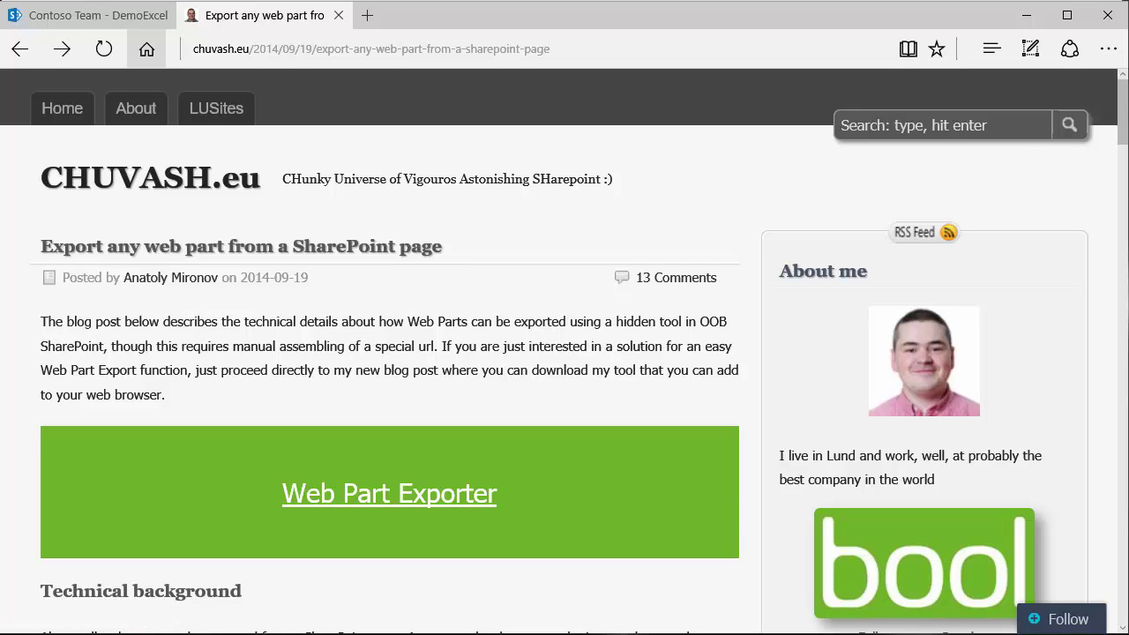
Switch to the DemoExcelPage site page, export the Excel Web Access web part while editing the page, and open its download folder
{"action": "left_click", "coordinate": [89, 15]}
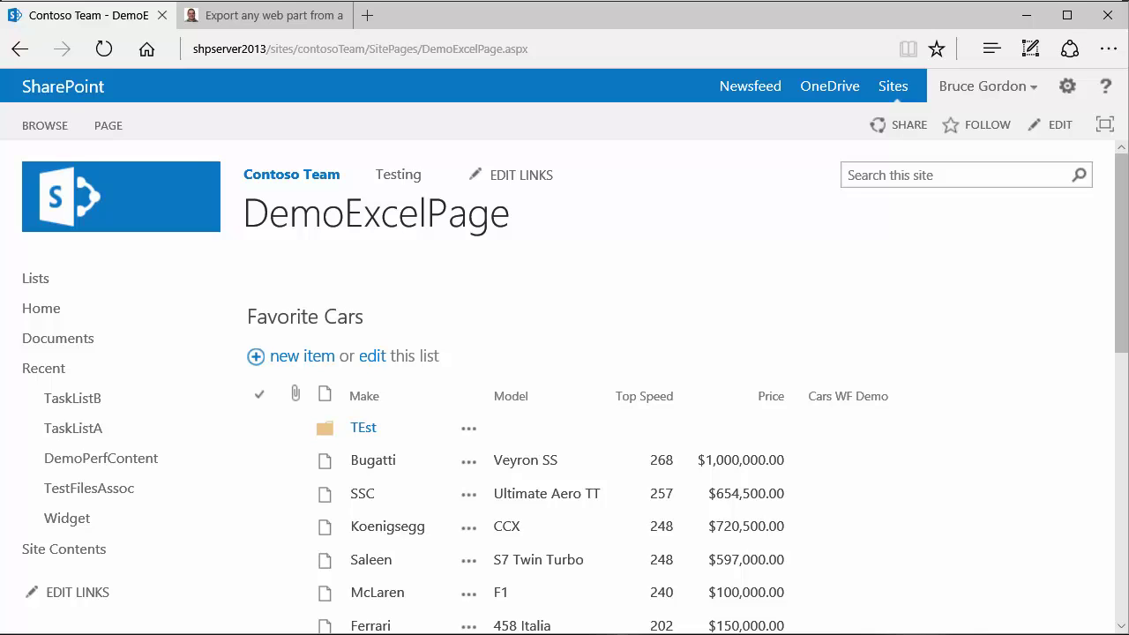
{"action": "scroll", "coordinate": [574, 388], "scroll_direction": "down", "scroll_amount": 3}
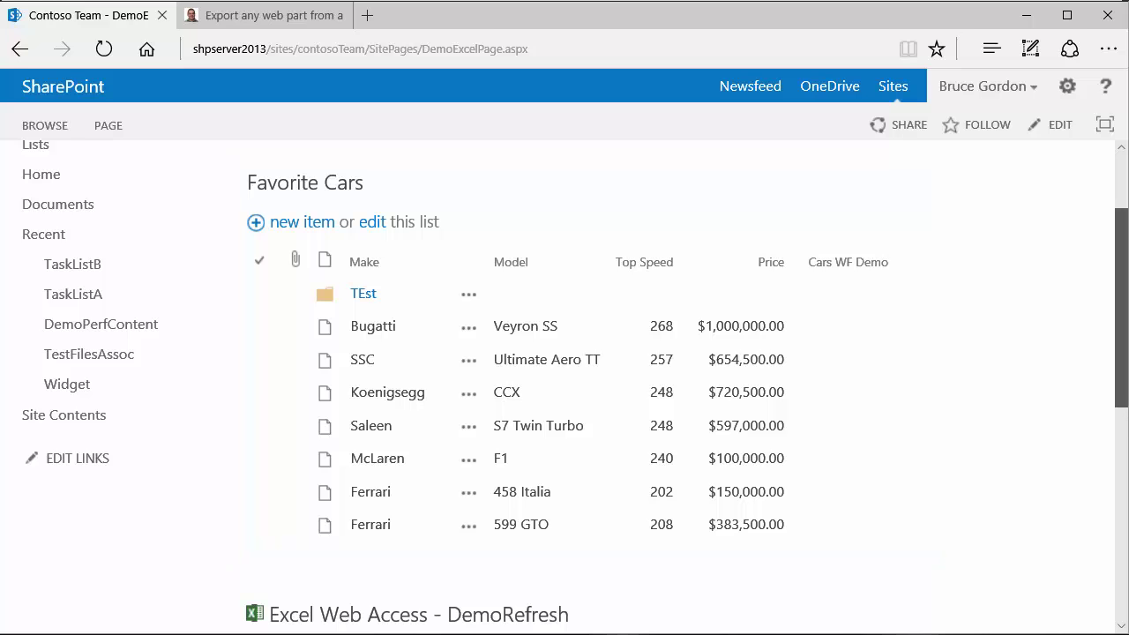
{"action": "scroll", "coordinate": [565, 388], "scroll_direction": "down", "scroll_amount": 4}
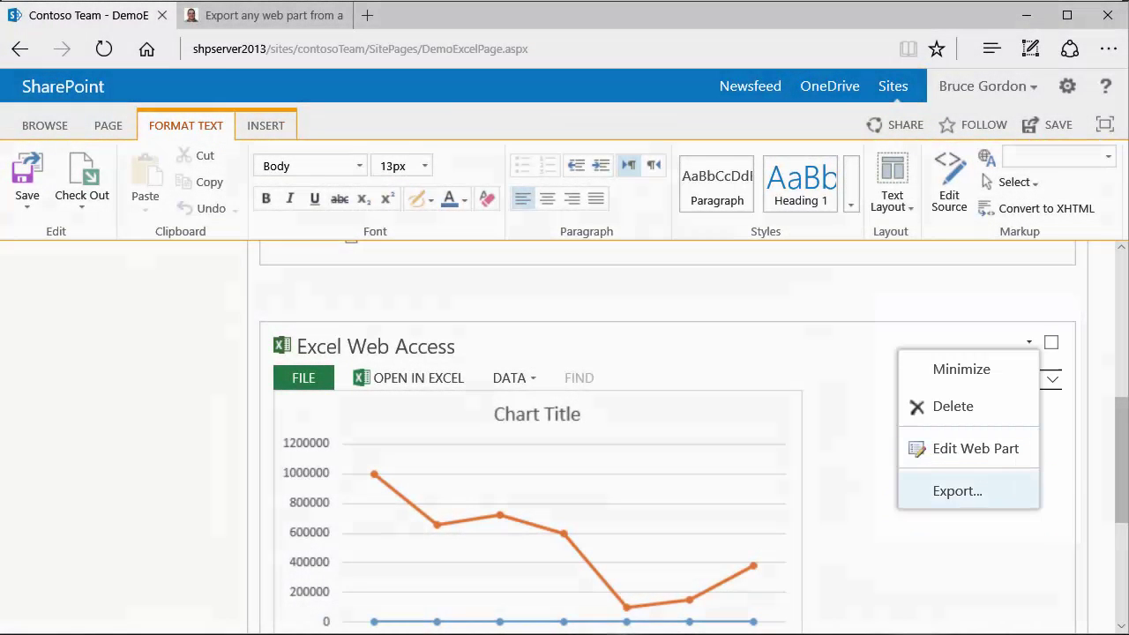
{"action": "left_click", "coordinate": [957, 490]}
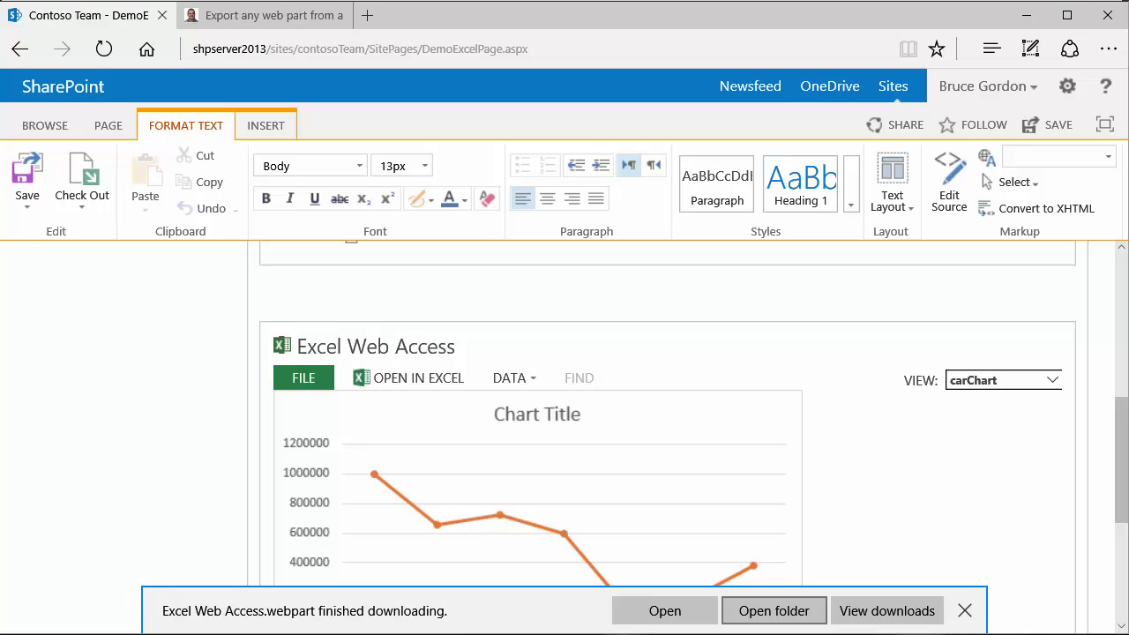
{"action": "left_click", "coordinate": [774, 610]}
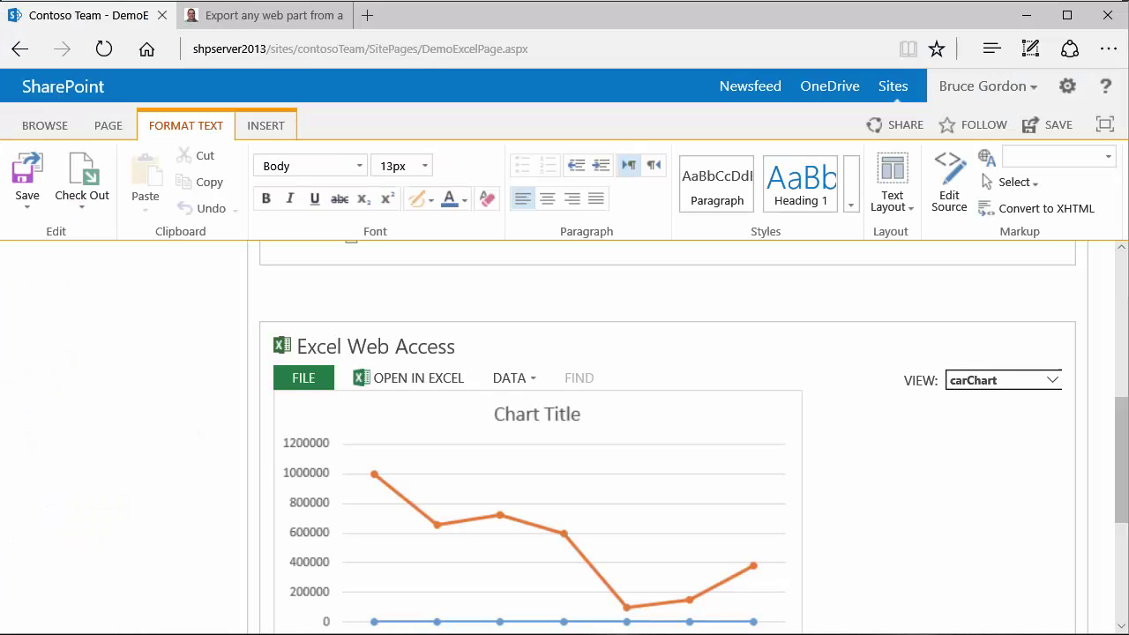
Check the Favorite Cars web part's options for an export command
{"action": "scroll", "coordinate": [667, 437], "scroll_direction": "up", "scroll_amount": 10}
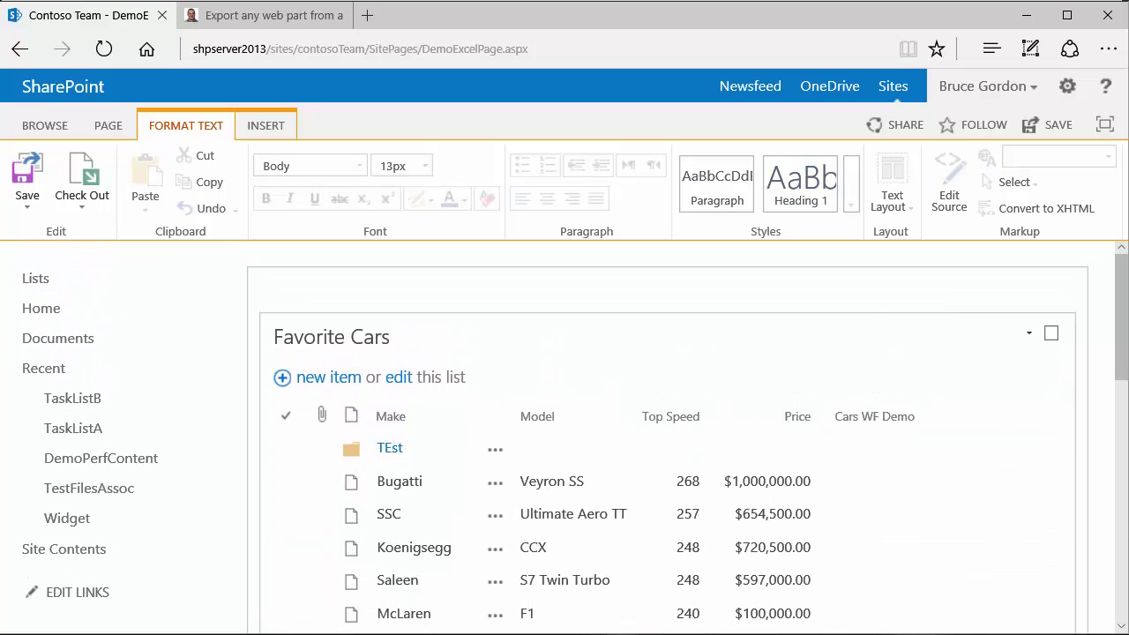
{"action": "left_click", "coordinate": [1028, 332]}
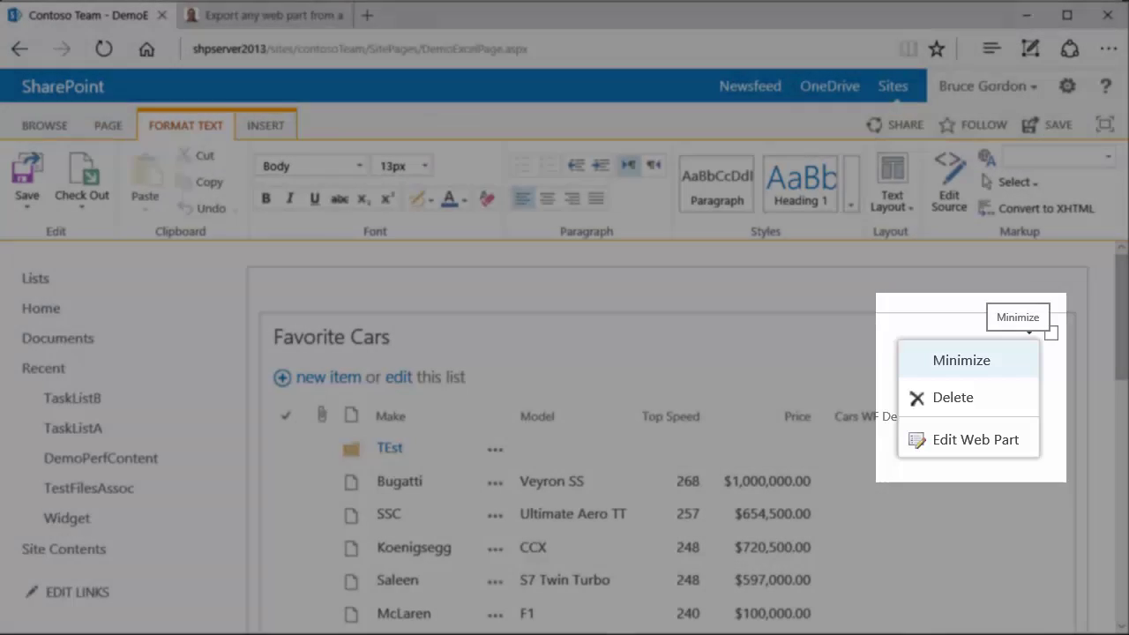
{"action": "key", "text": "Escape"}
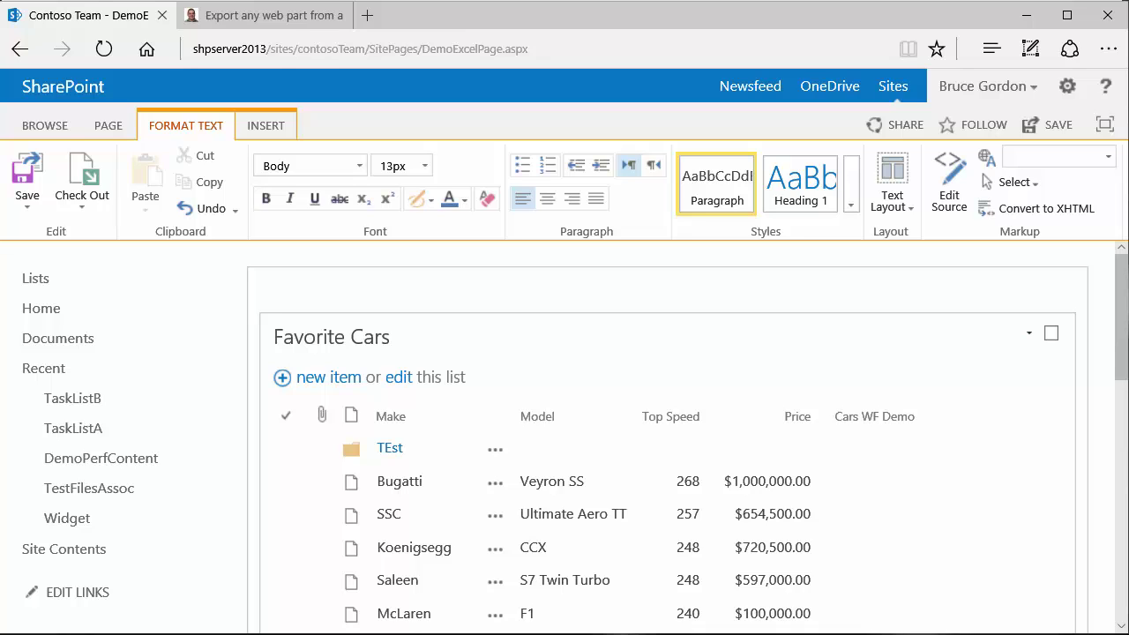
{"action": "left_click", "coordinate": [1029, 333]}
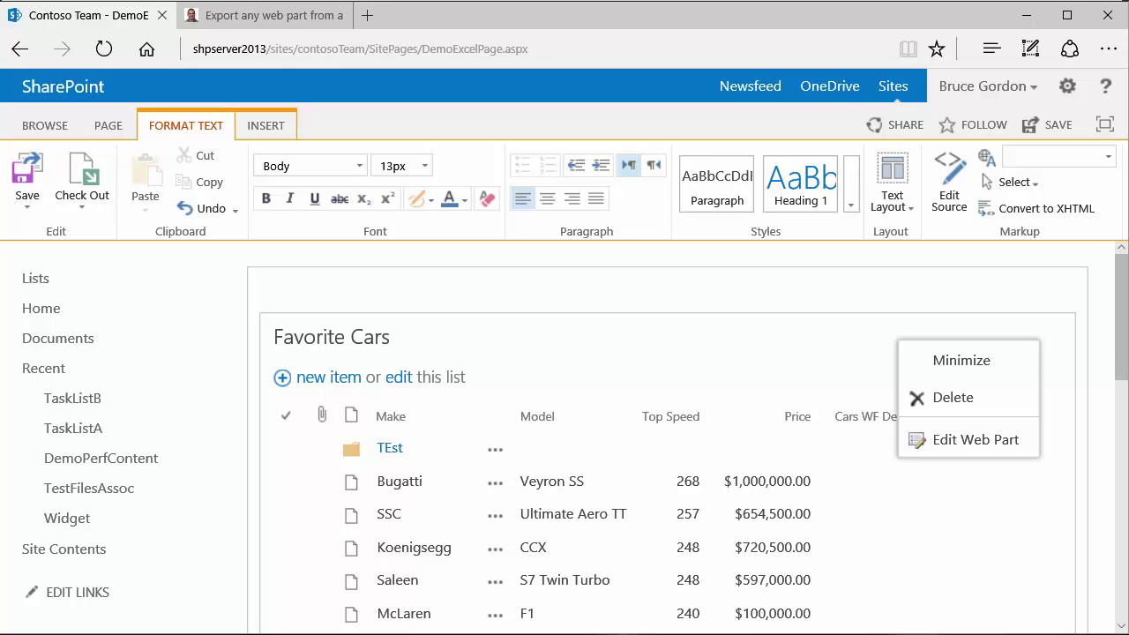
Stop editing DemoExcelPage and discard the changes
{"action": "left_click", "coordinate": [28, 205]}
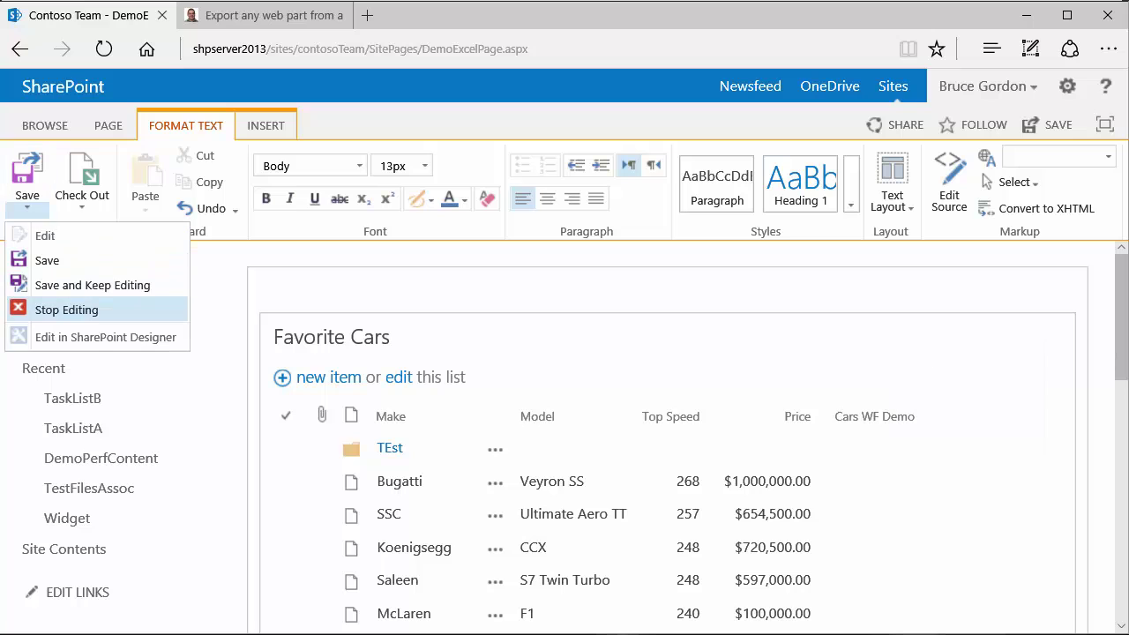
{"action": "left_click", "coordinate": [66, 310]}
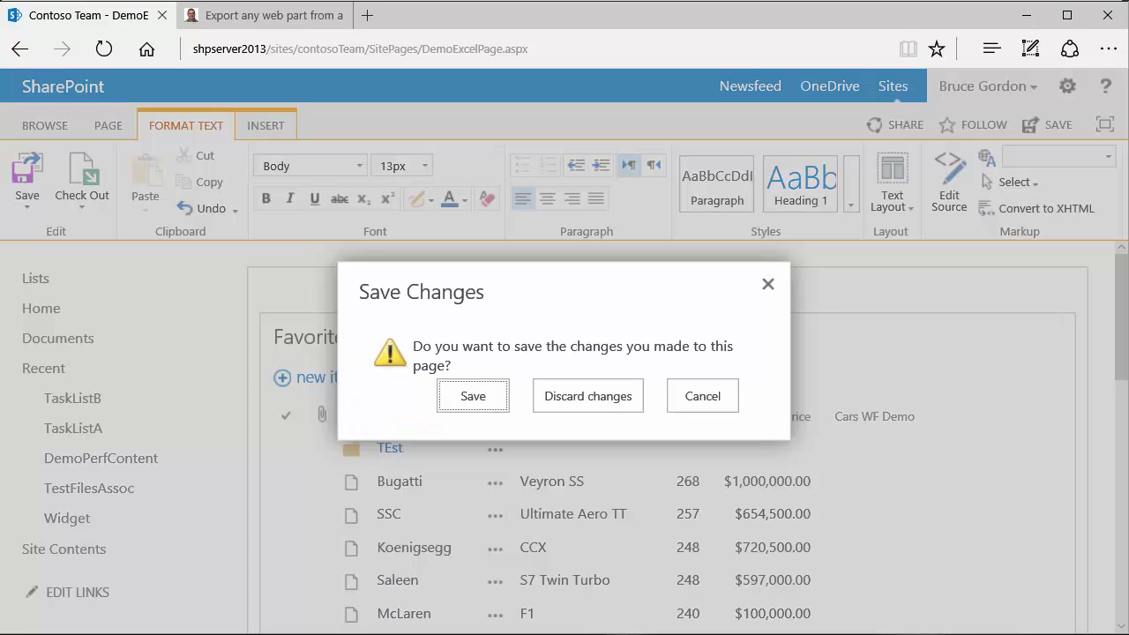
{"action": "left_click", "coordinate": [587, 396]}
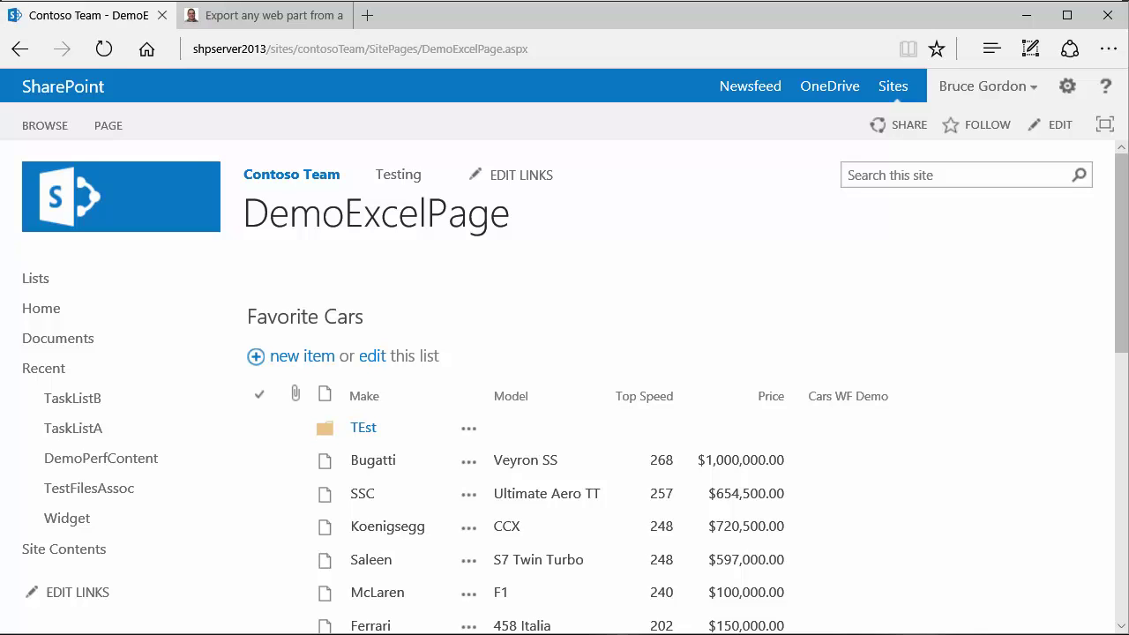
Open the browser's developer tools and inspect the Favorite Cars web part to locate its container element in the DOM
{"action": "key", "text": "F12"}
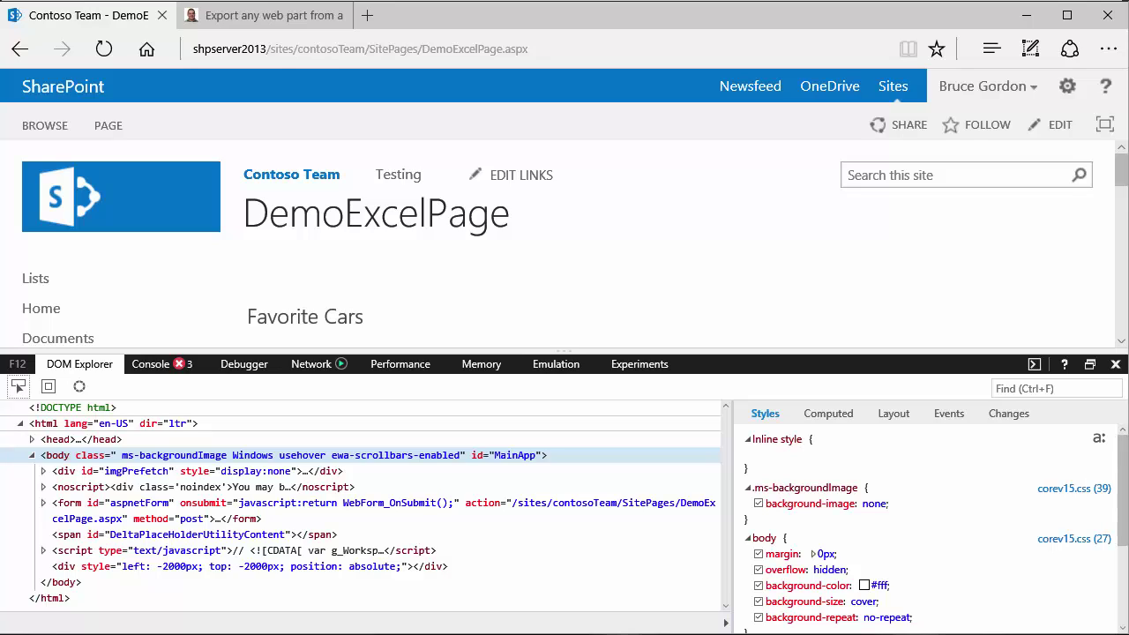
{"action": "left_click", "coordinate": [17, 386]}
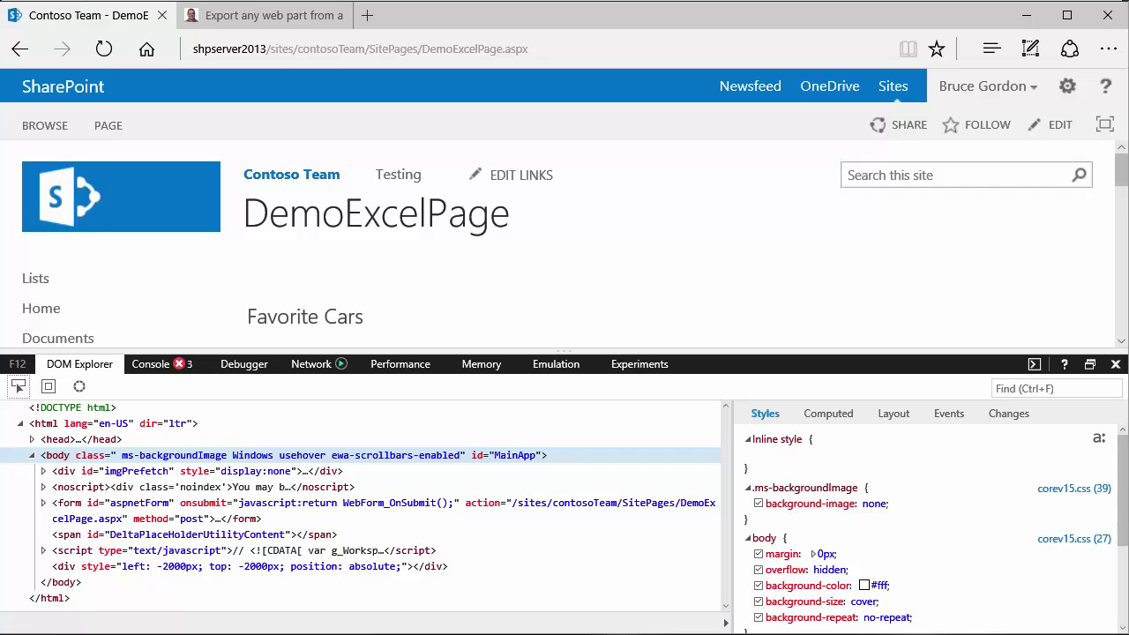
{"action": "scroll", "coordinate": [574, 243], "scroll_direction": "down", "scroll_amount": 1}
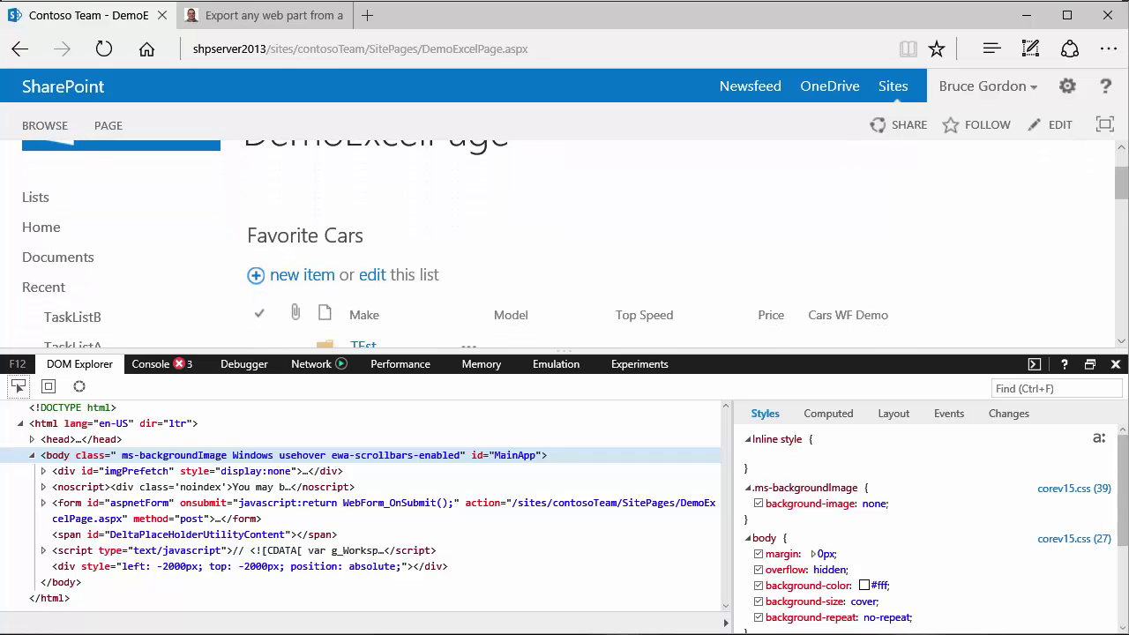
{"action": "left_click", "coordinate": [18, 386]}
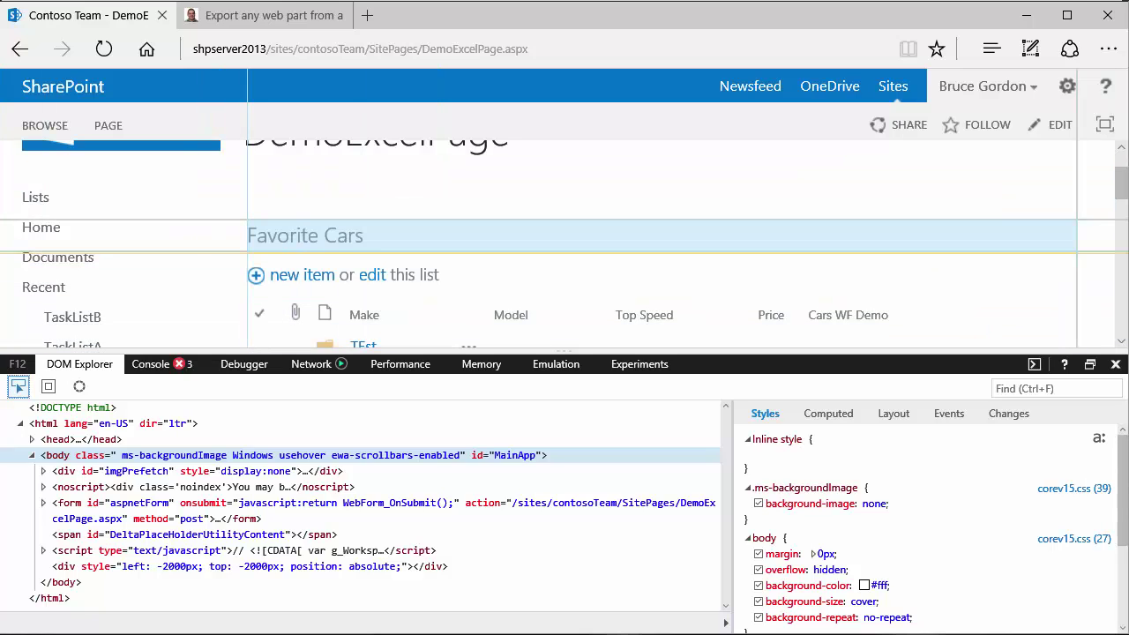
{"action": "left_click", "coordinate": [617, 265]}
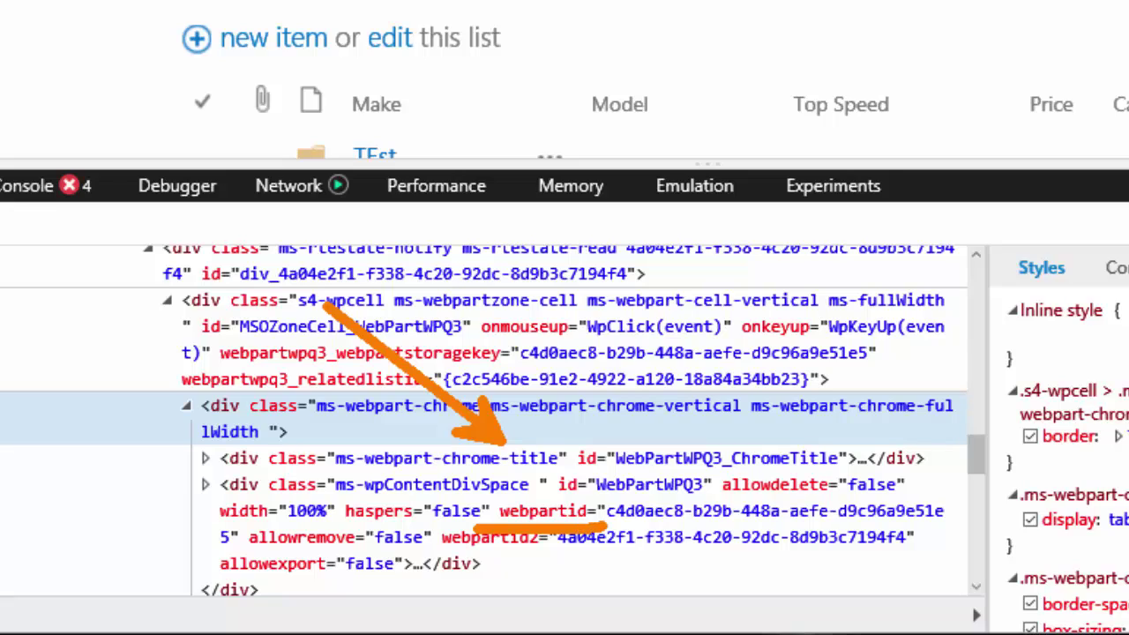
Copy the webpartid value of the Favorite Cars element and close the developer tools
{"action": "left_click", "coordinate": [767, 511]}
{"action": "left_click", "coordinate": [767, 511]}
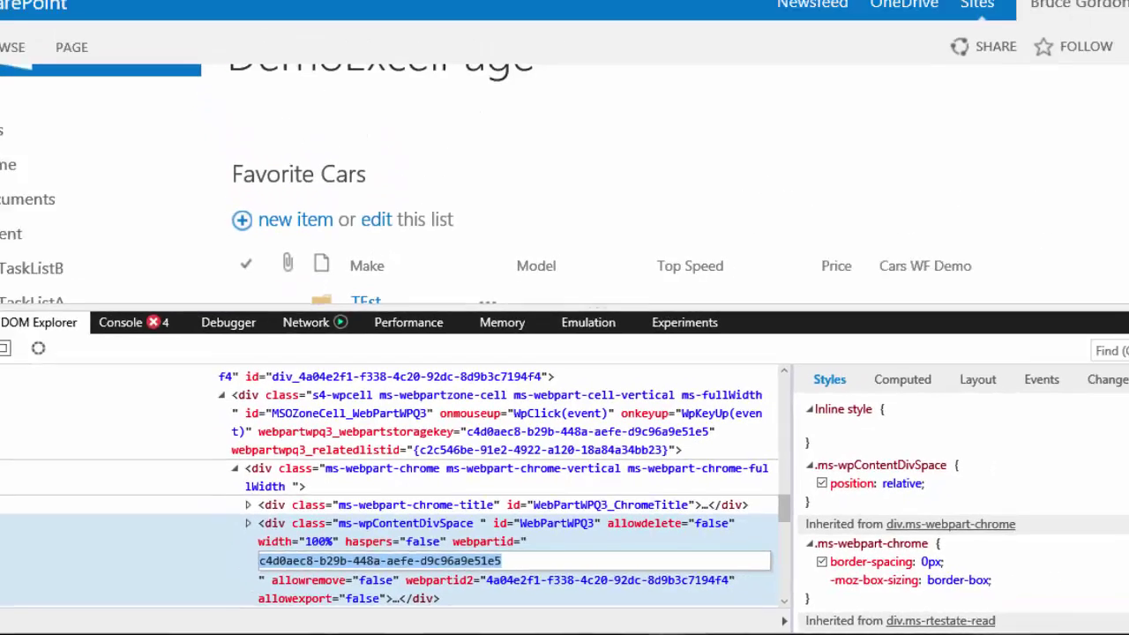
{"action": "left_click", "coordinate": [397, 395]}
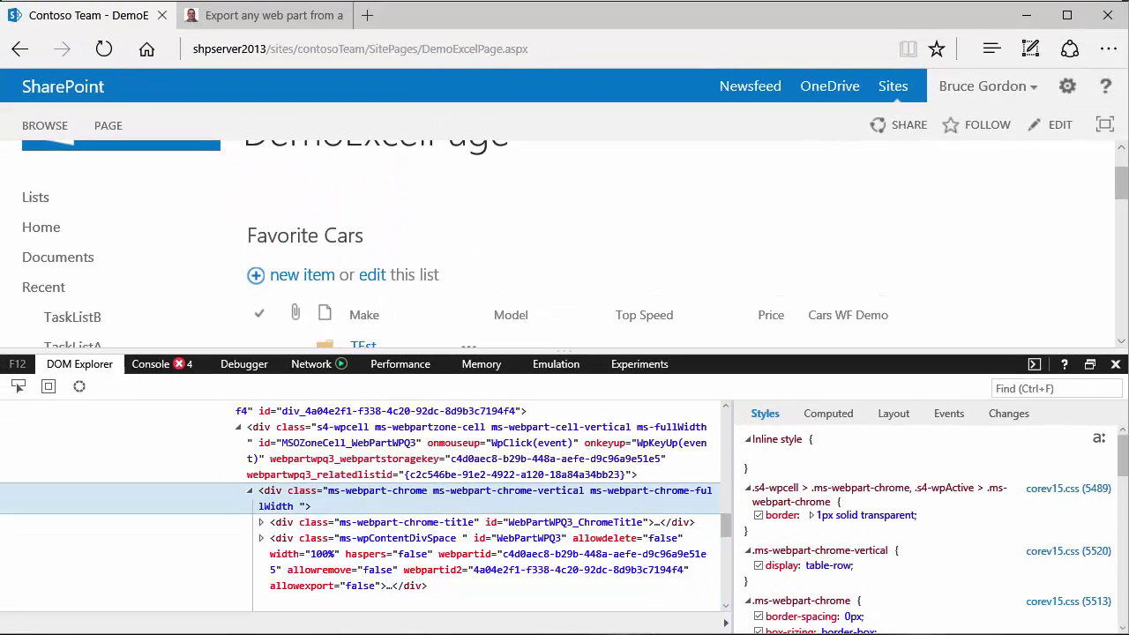
{"action": "key", "text": "F12"}
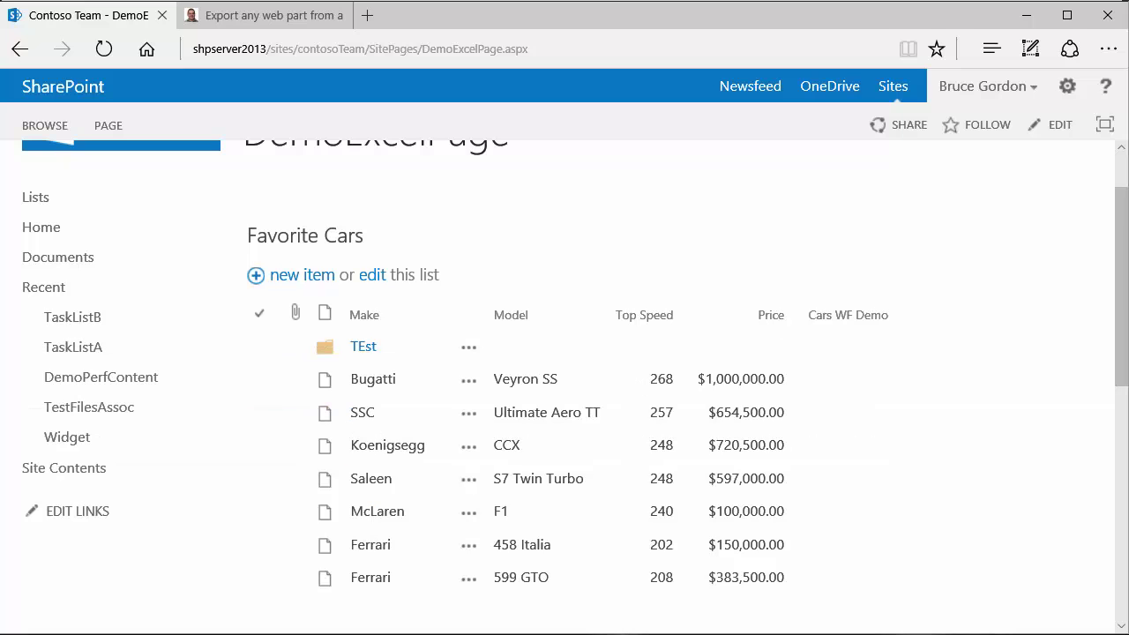
{"action": "key", "text": "ctrl+l"}
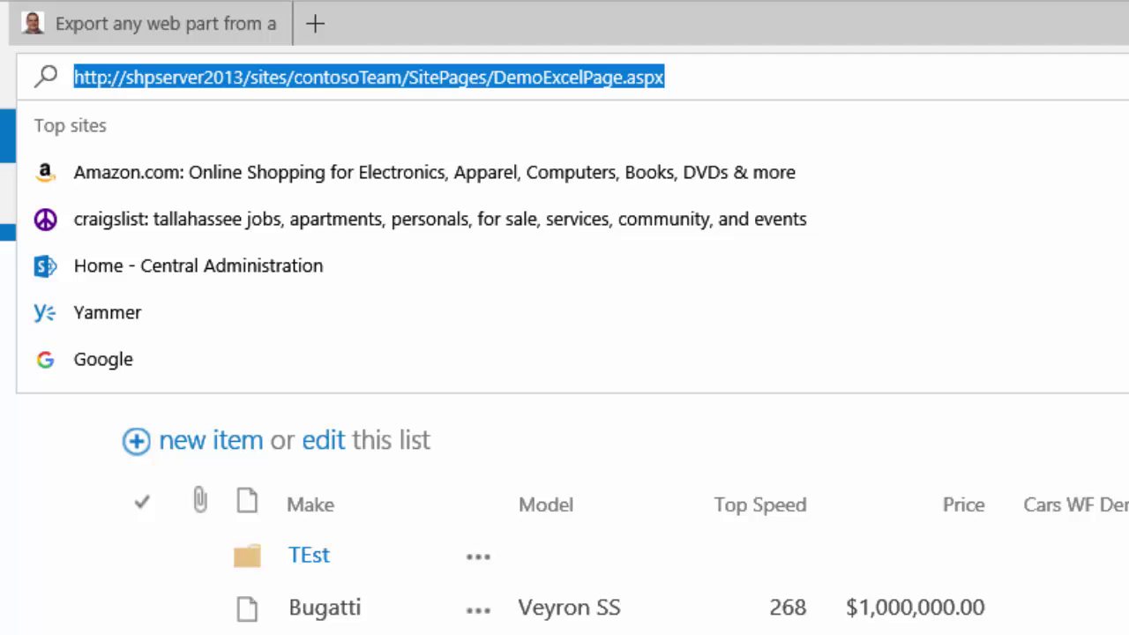
{"action": "key", "text": "Escape"}
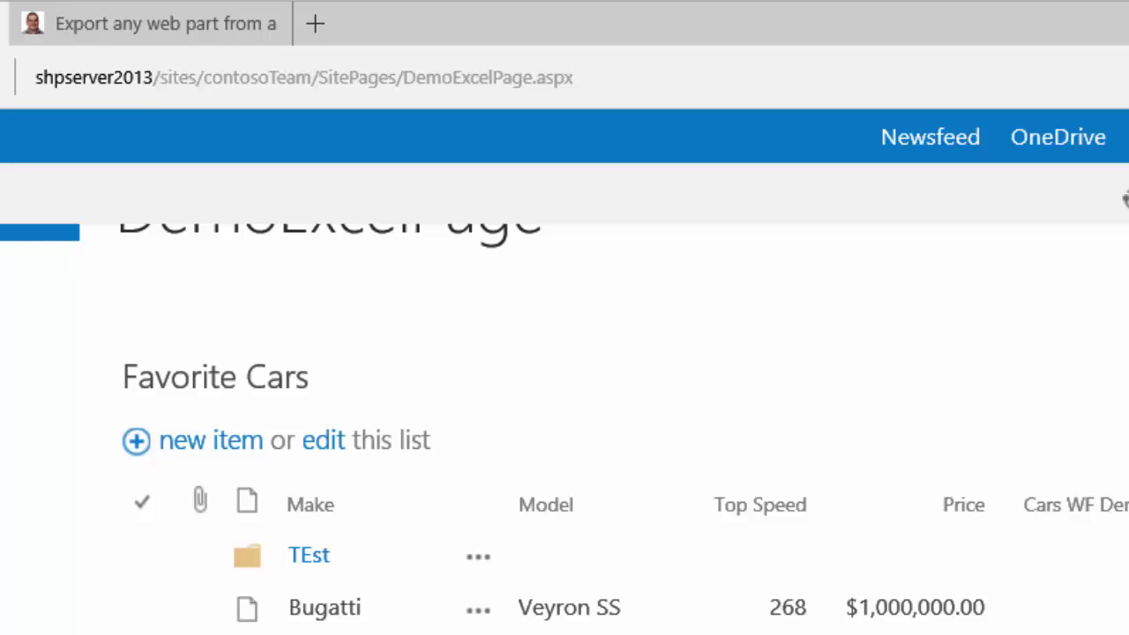
{"action": "key", "text": "ctrl+l"}
{"action": "left_click", "coordinate": [85, 77]}
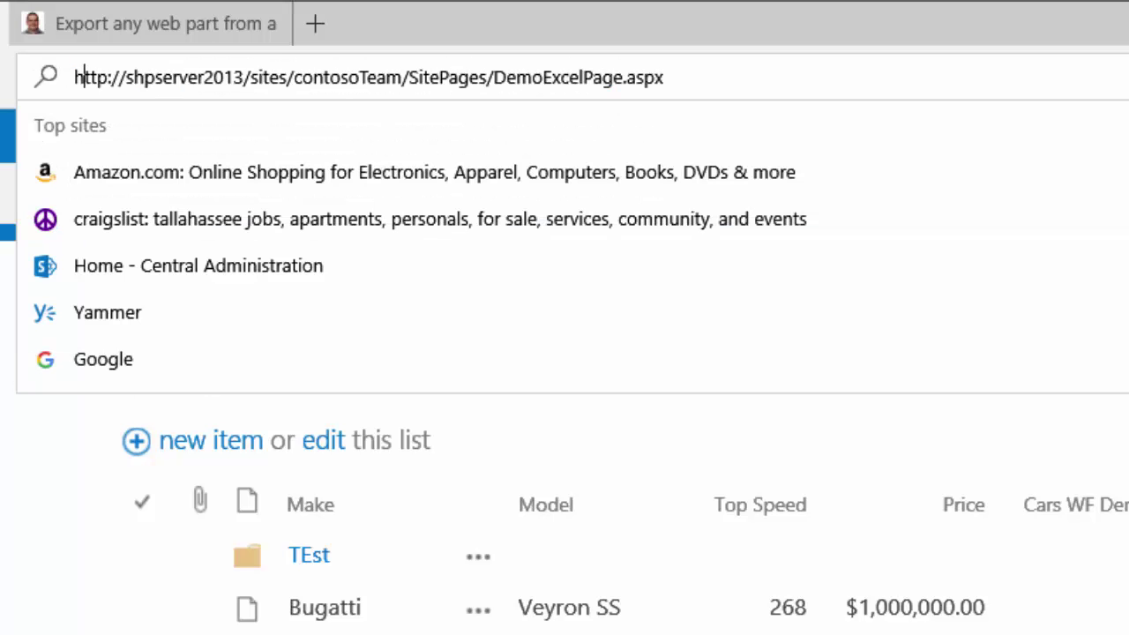
{"action": "key", "text": "Home"}
{"action": "type", "text": "http://shpserver2013/sites/contosoTeam//_vti_bin/exportwp.aspx"}
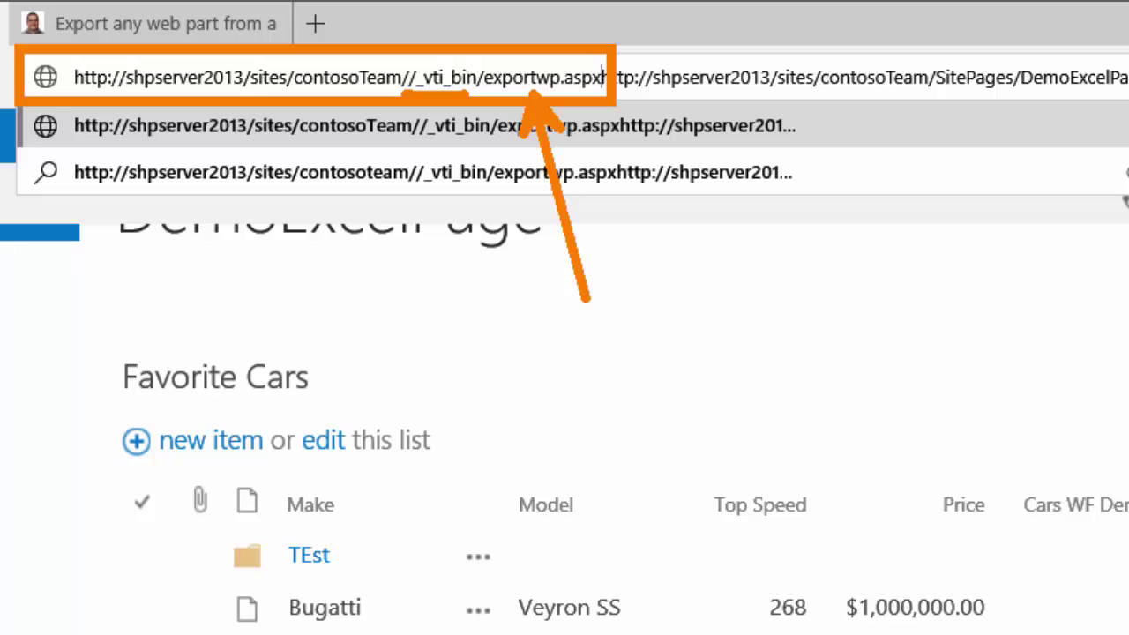
Insert ?pageurl= between exportwp.aspx and the DemoExcelPage address in the URL
{"action": "key", "text": "ctrl+a"}
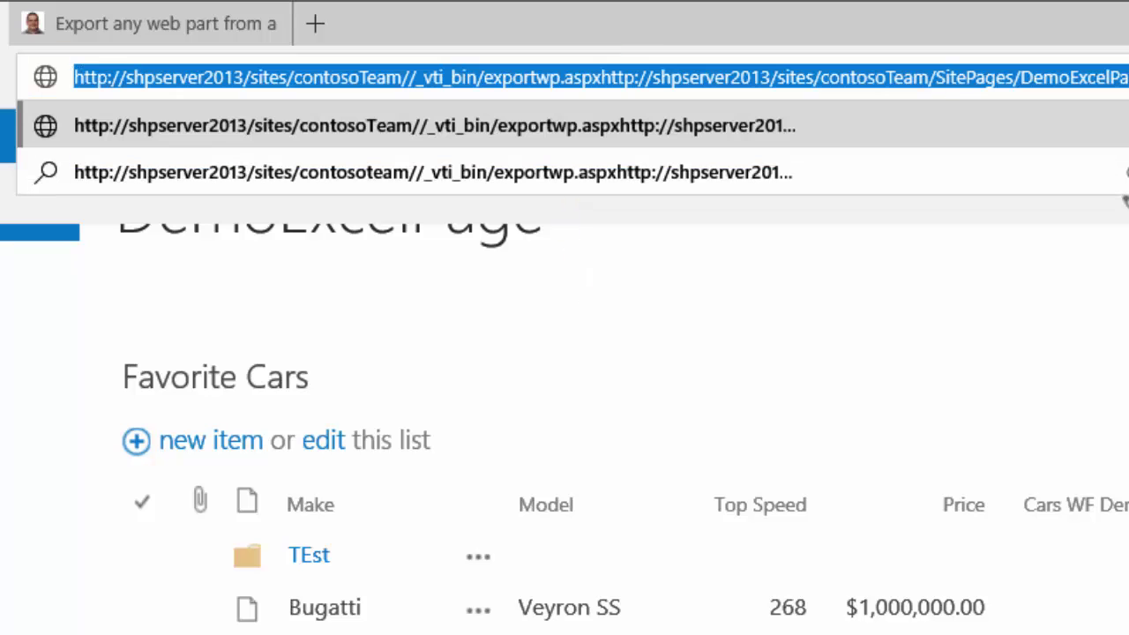
{"action": "left_click", "coordinate": [600, 78]}
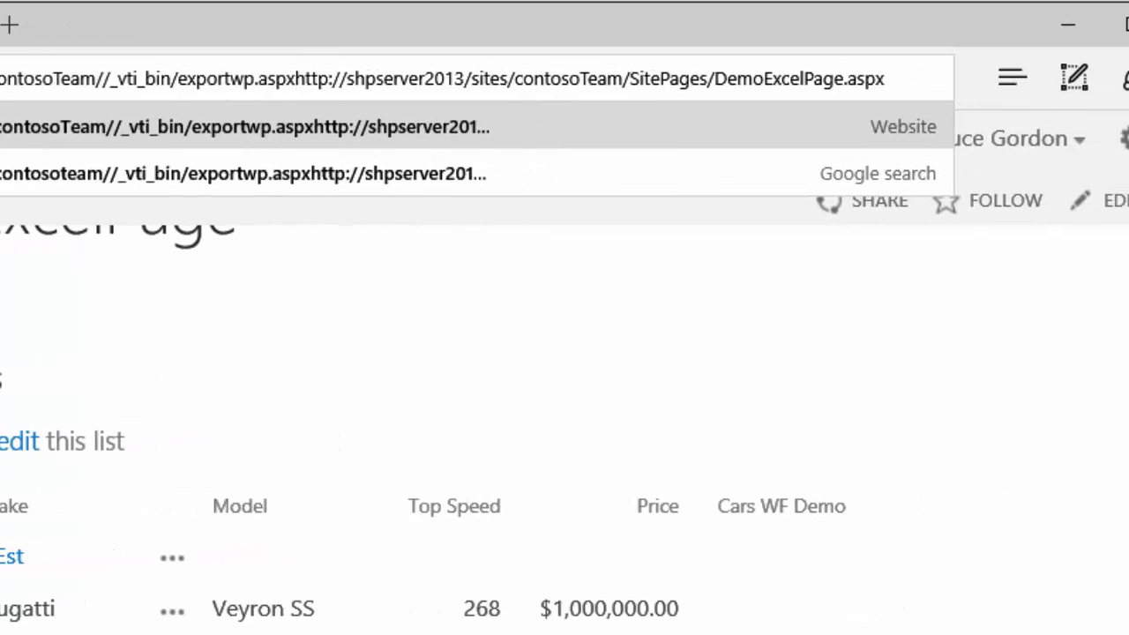
{"action": "type", "text": "?"}
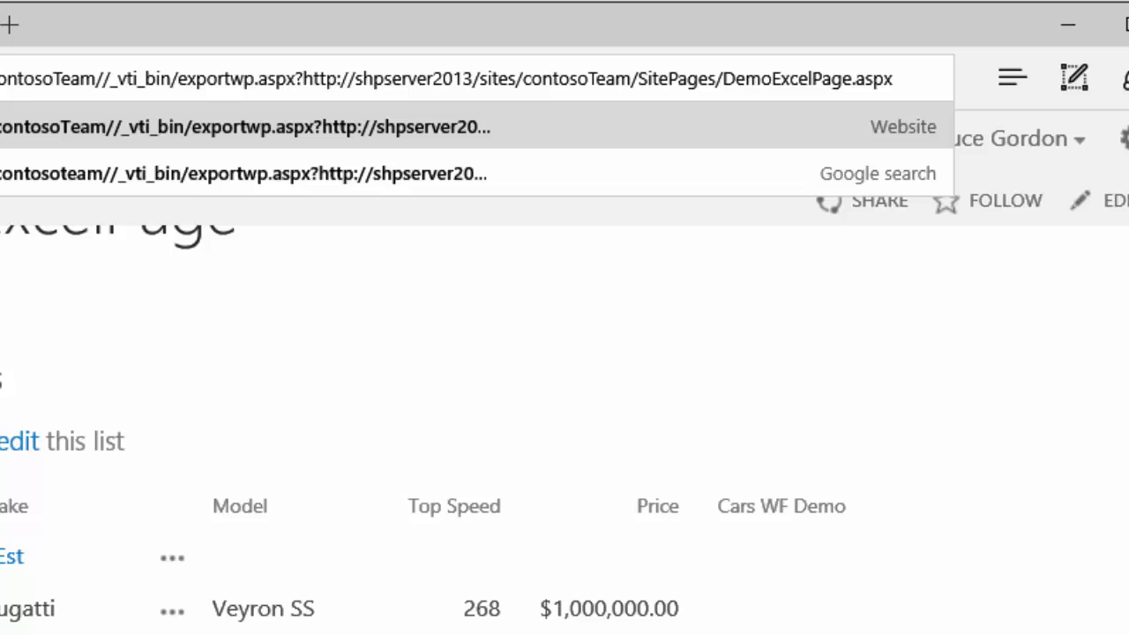
{"action": "type", "text": "pageU"}
{"action": "key", "text": "BackSpace"}
{"action": "type", "text": "url"}
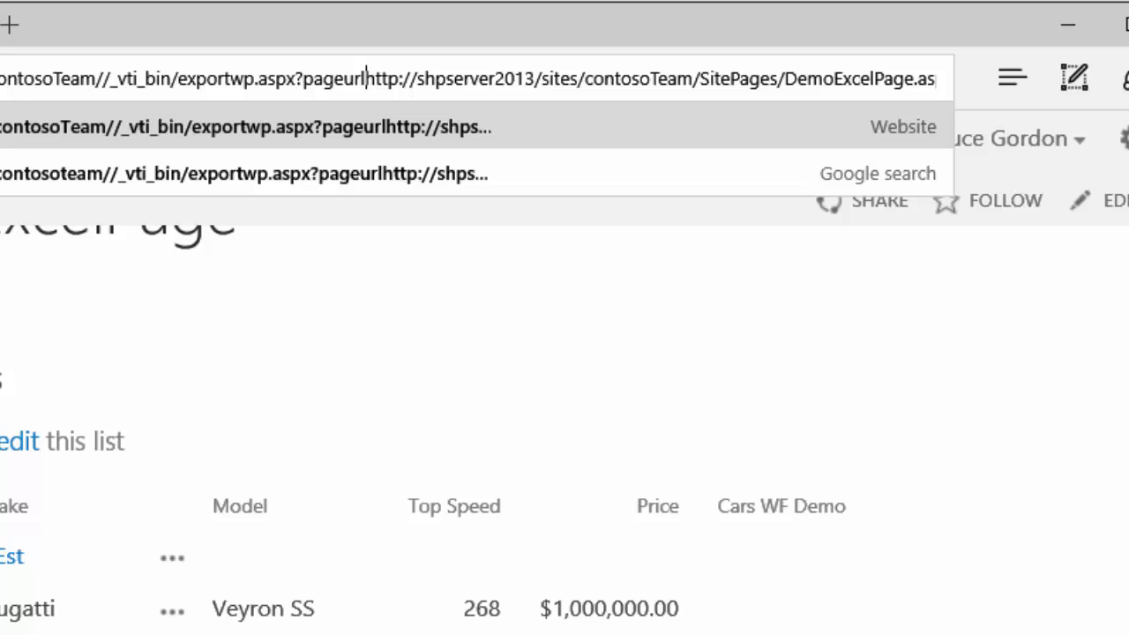
{"action": "type", "text": "="}
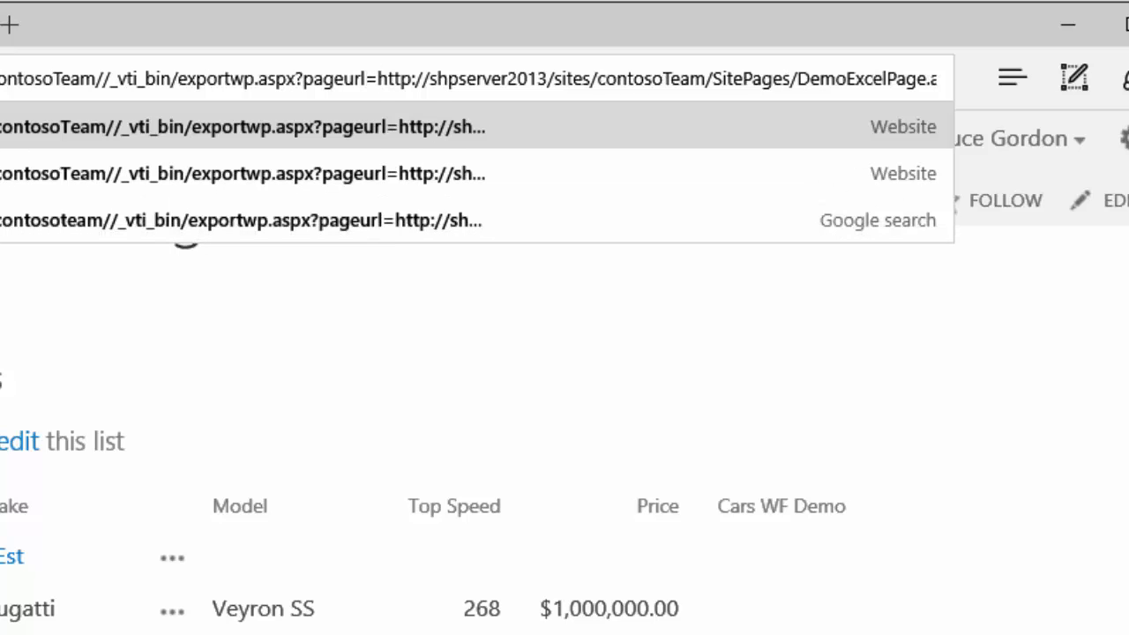
{"action": "key", "text": "Return"}
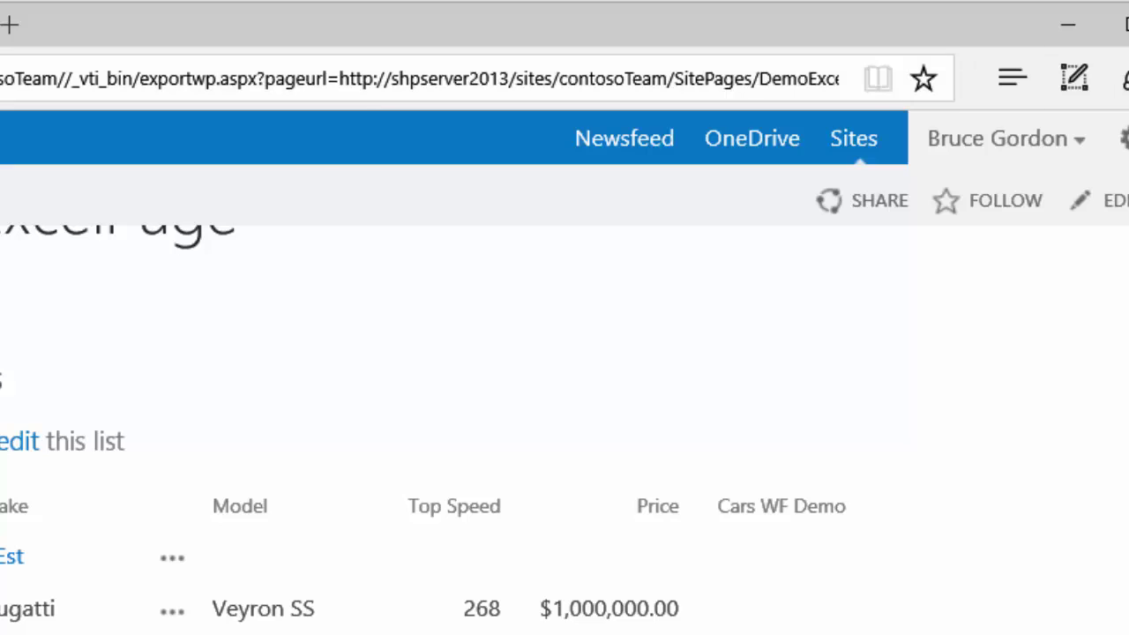
Append &guidstring=c4d0aec8-b29b-448a-aefe-d9c96a9e51e5 to the URL, load it to download the Favorite Cars web part, and open the download folder
{"action": "key", "text": "ctrl+l"}
{"action": "left_click", "coordinate": [932, 78]}
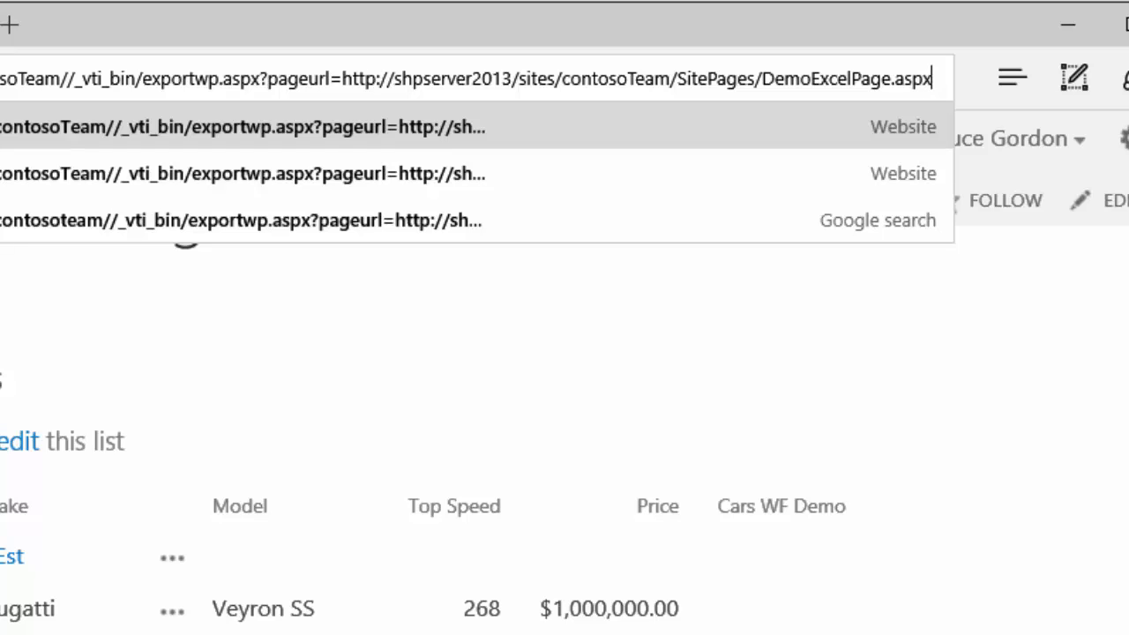
{"action": "type", "text": "&guidstring=c4d0aec8-b29b-448a-aefe-d9c96a9e51e5"}
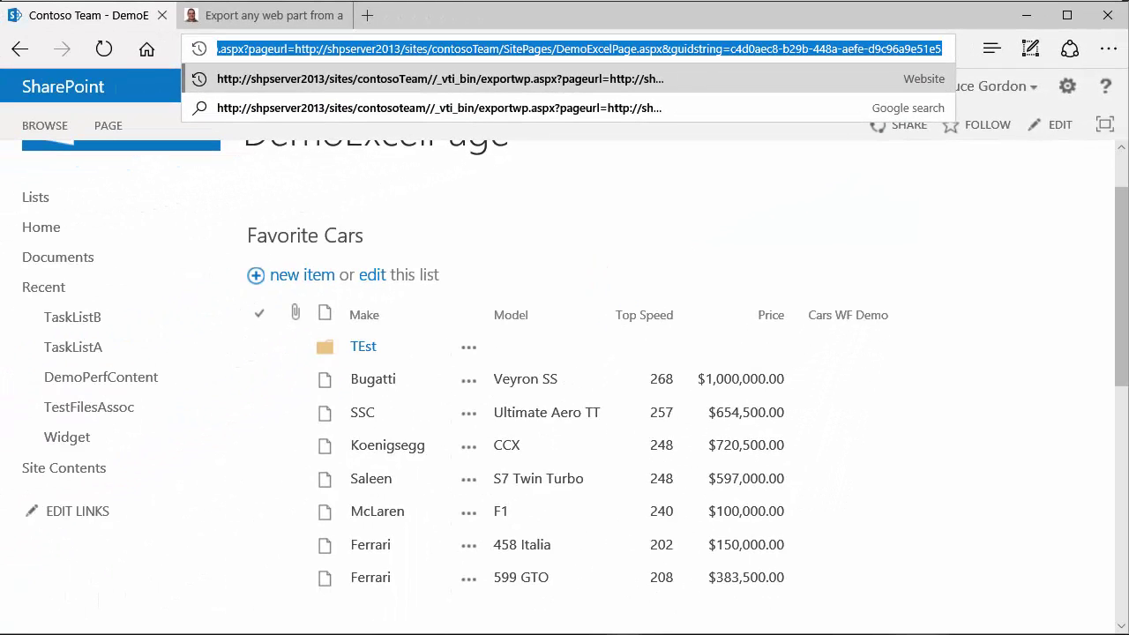
{"action": "key", "text": "Return"}
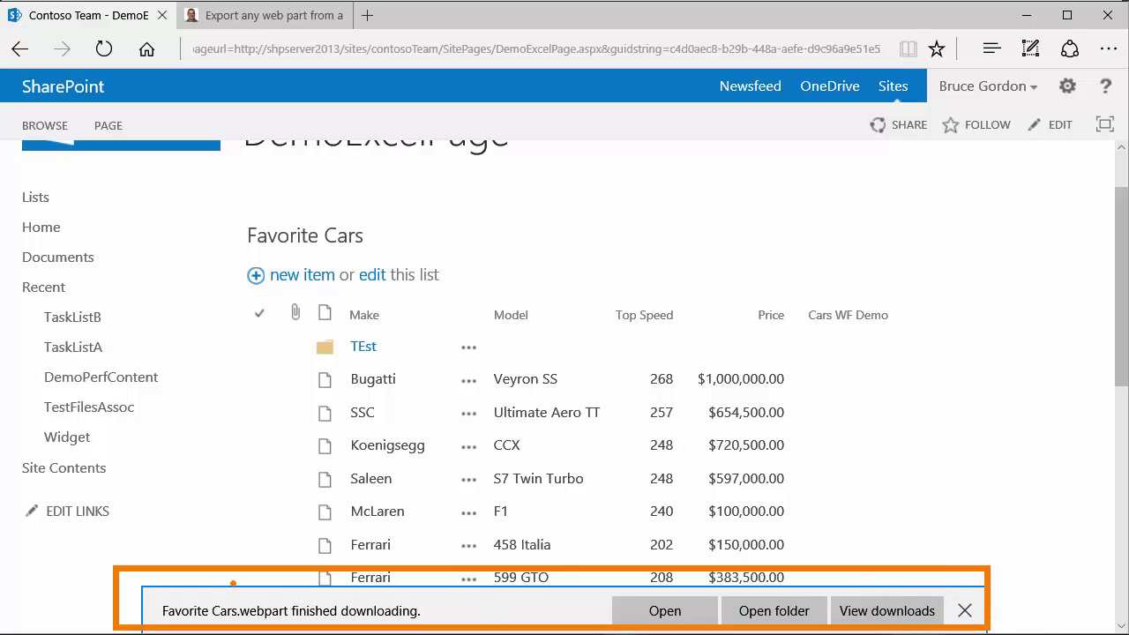
{"action": "left_click", "coordinate": [773, 610]}
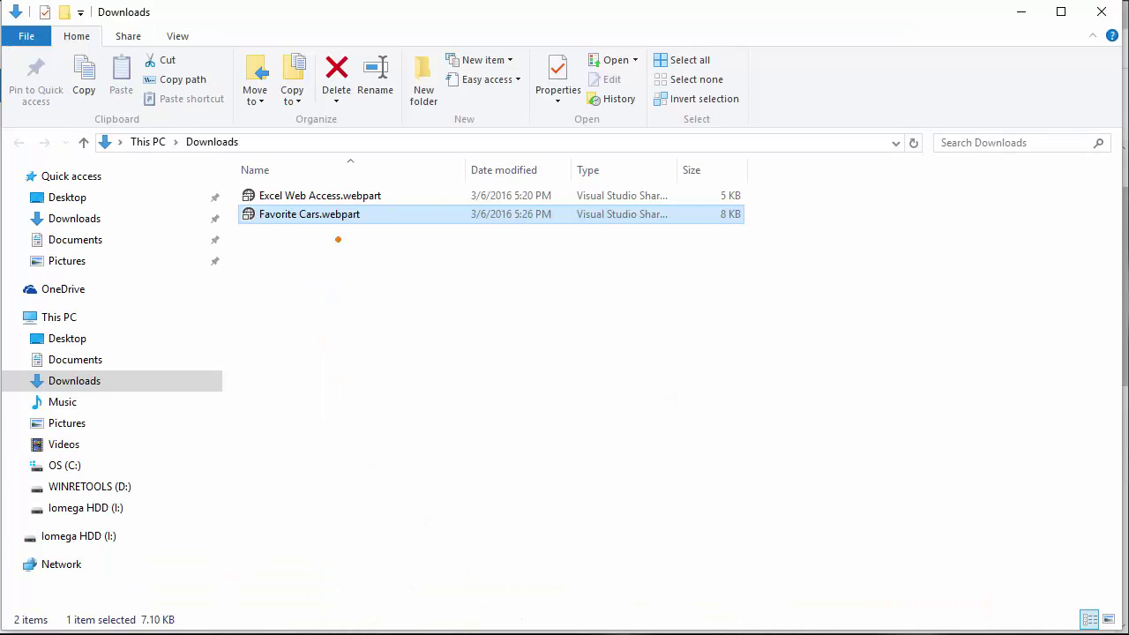